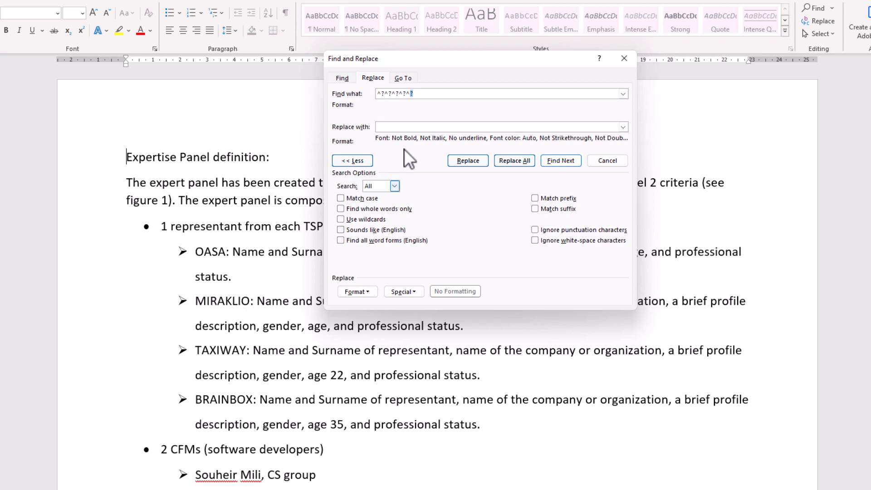
Replace the search pattern with the Any Digit special code (^#)
key(BackSpace)
key(BackSpace)
key(BackSpace)
key(BackSpace)
key(BackSpace)
key(BackSpace)
key(BackSpace)
key(BackSpace)
key(BackSpace)
key(BackSpace)
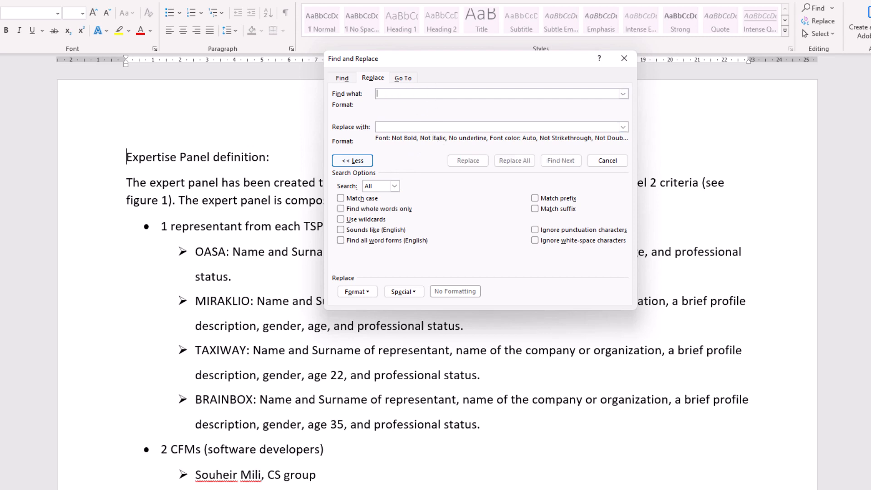
click(411, 292)
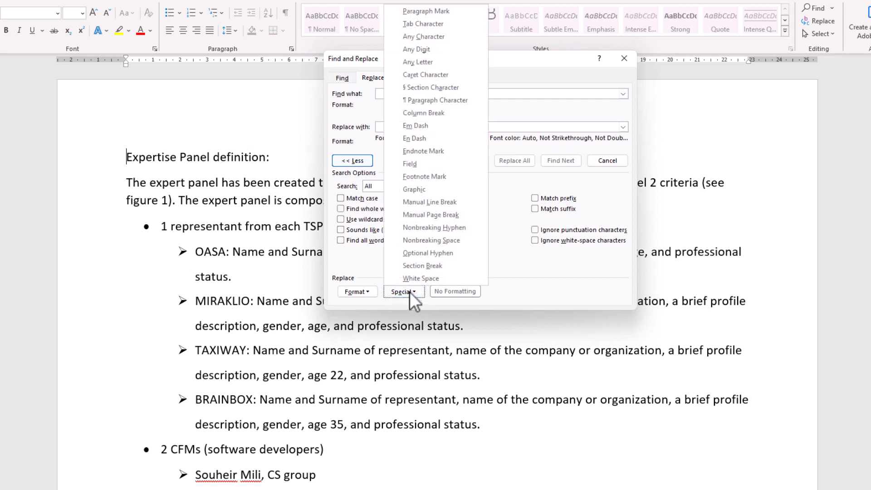
click(424, 50)
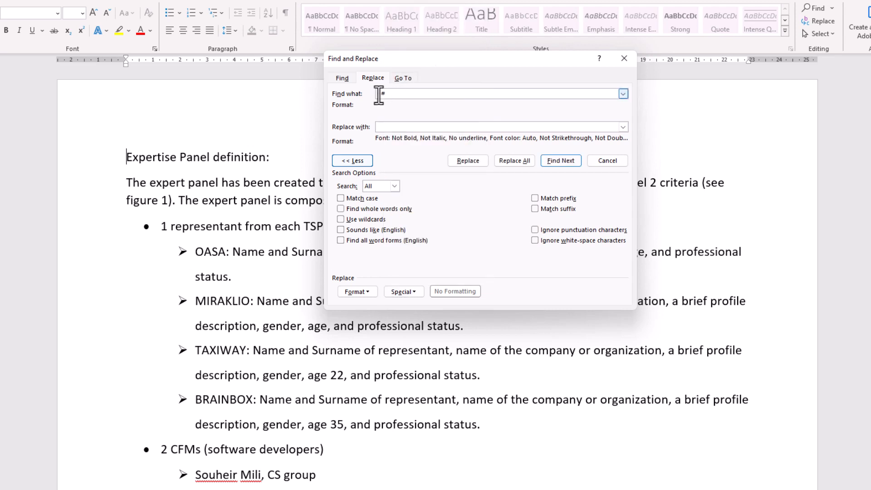
drag(380, 94, 388, 95)
Step through the next matches for a single digit in the document
click(557, 160)
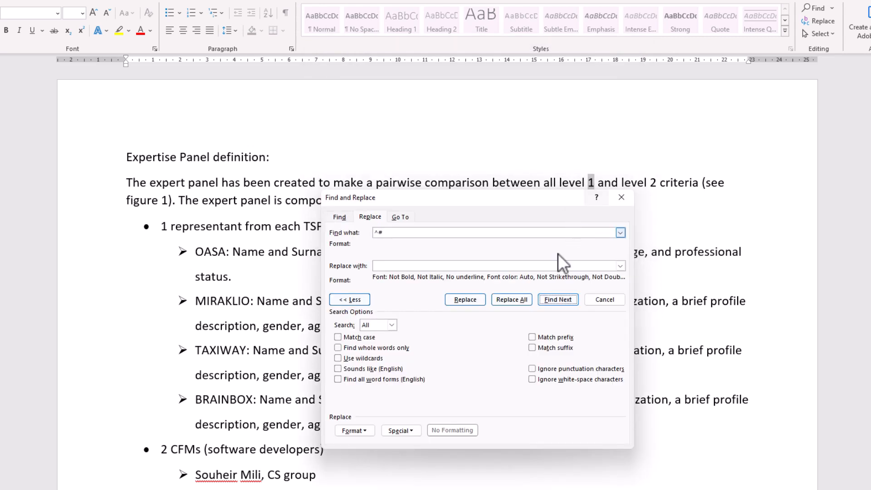
click(555, 295)
click(554, 295)
click(554, 295)
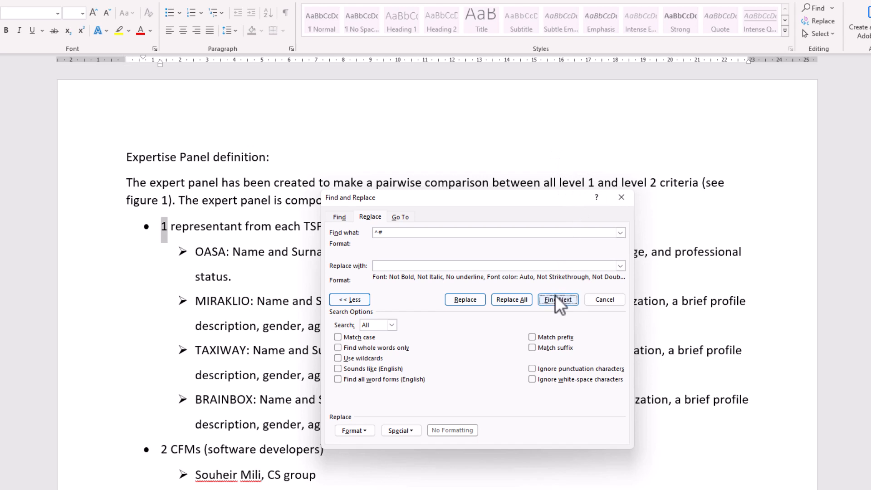
click(554, 295)
click(555, 210)
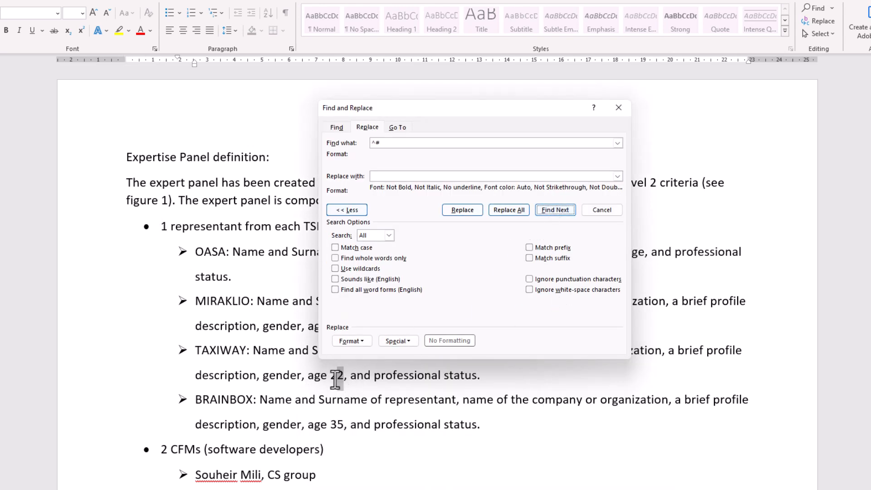
Place the cursor before the Expertise Panel definition heading and add a second Any Digit code, making the search pattern ^#^#
click(127, 157)
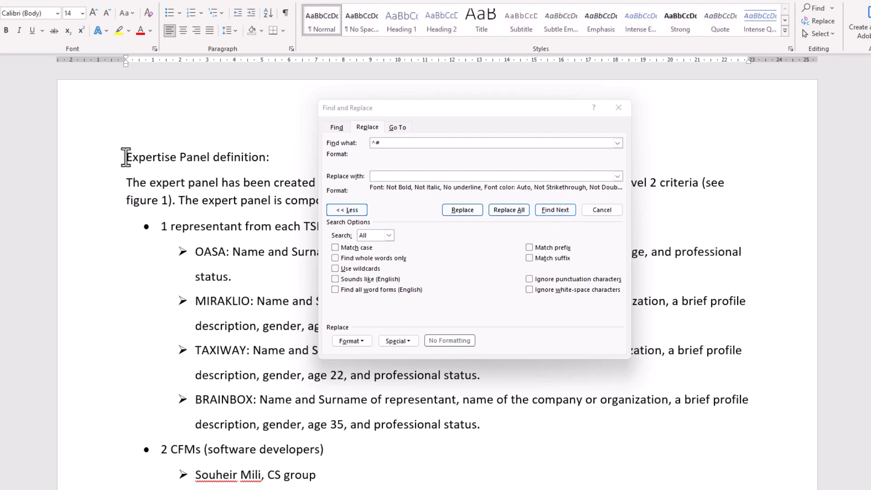
click(389, 142)
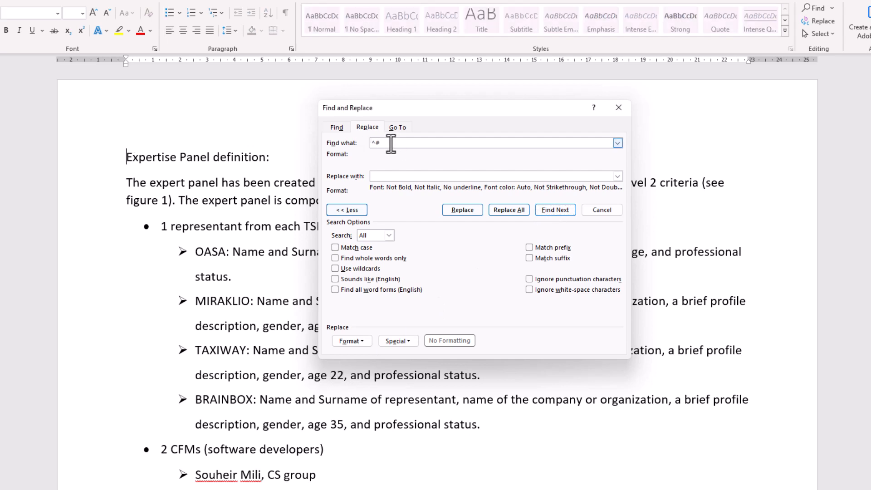
click(398, 341)
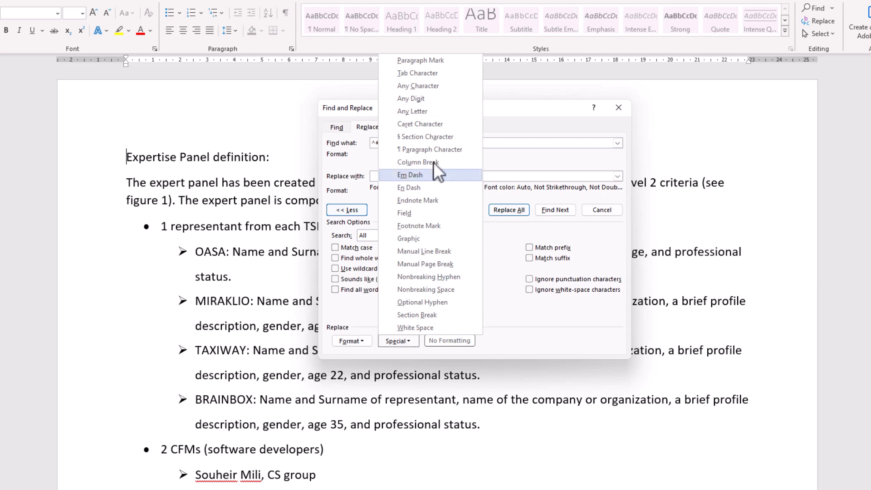
click(431, 99)
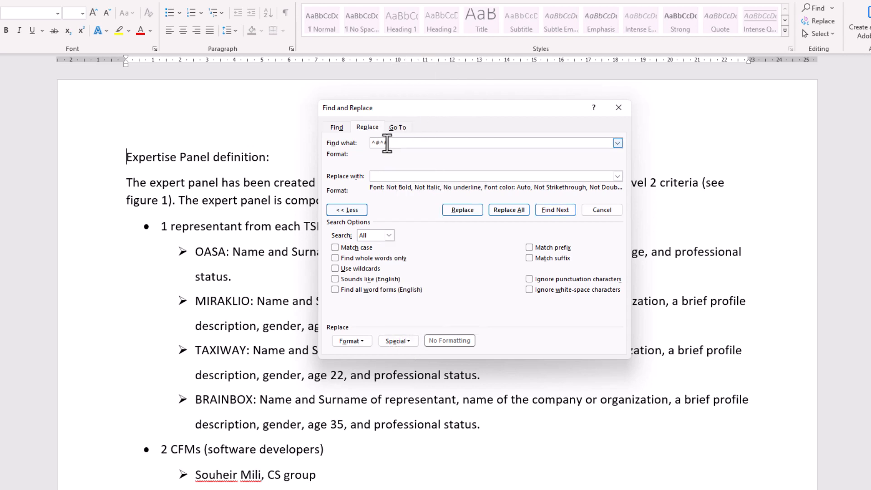
drag(390, 142, 373, 145)
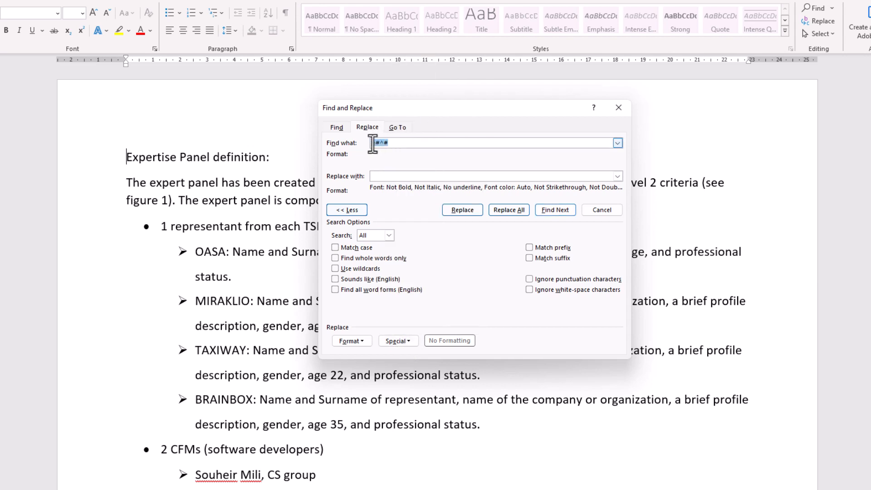
click(398, 143)
Step through the next matches for two consecutive digits
click(547, 210)
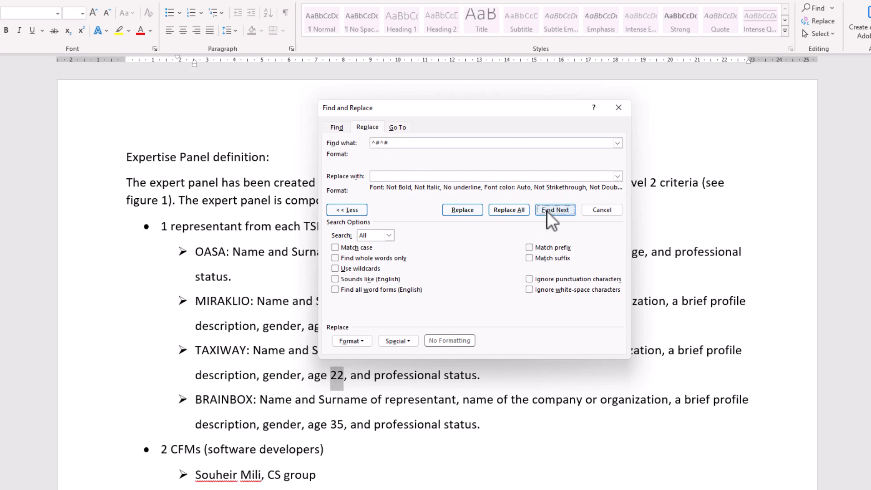
click(546, 210)
click(546, 209)
click(546, 210)
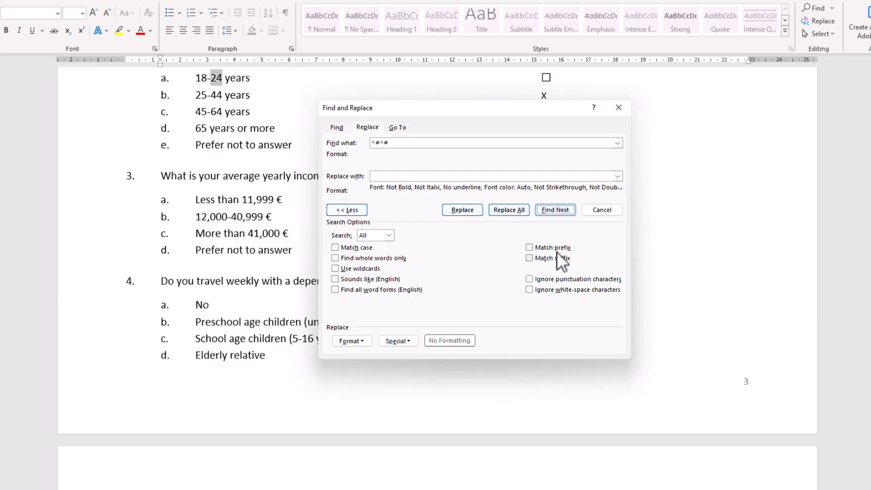
Place the cursor at the start of question 1 and extend the search pattern to ^#^#-^#^# with a hyphen and two Any Digit codes
scroll(204, 177, up, 2)
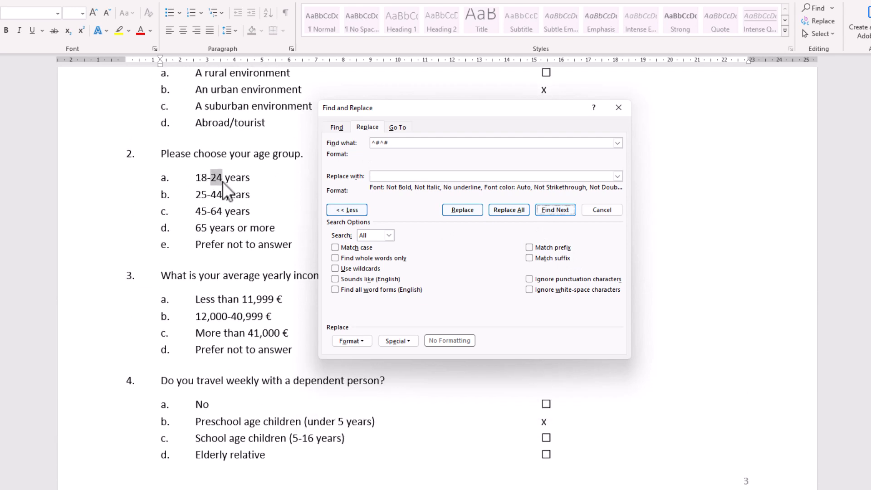
scroll(200, 179, up, 3)
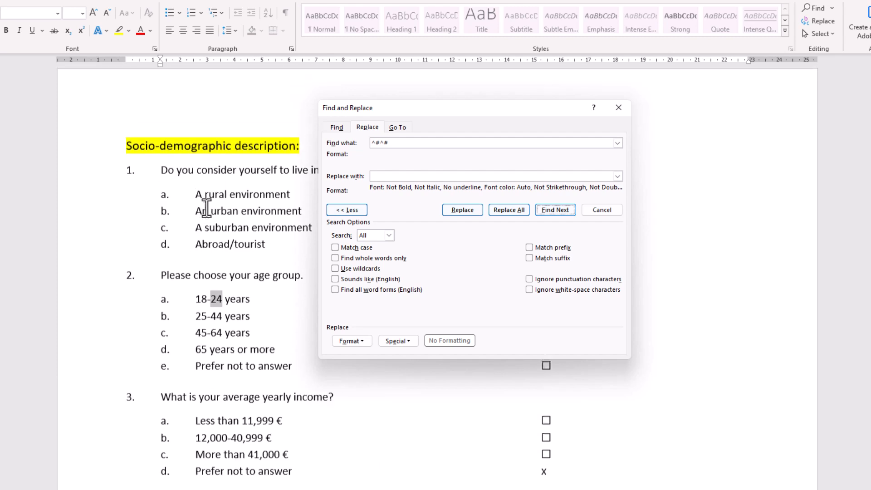
click(162, 181)
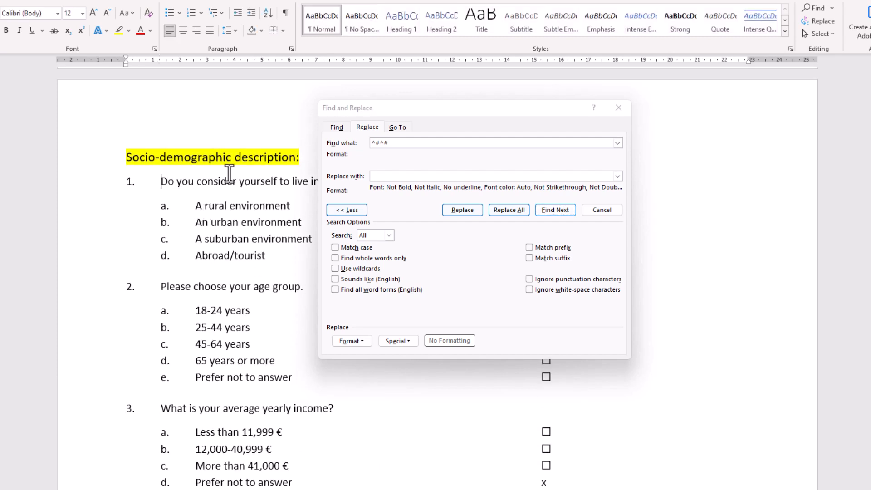
click(389, 143)
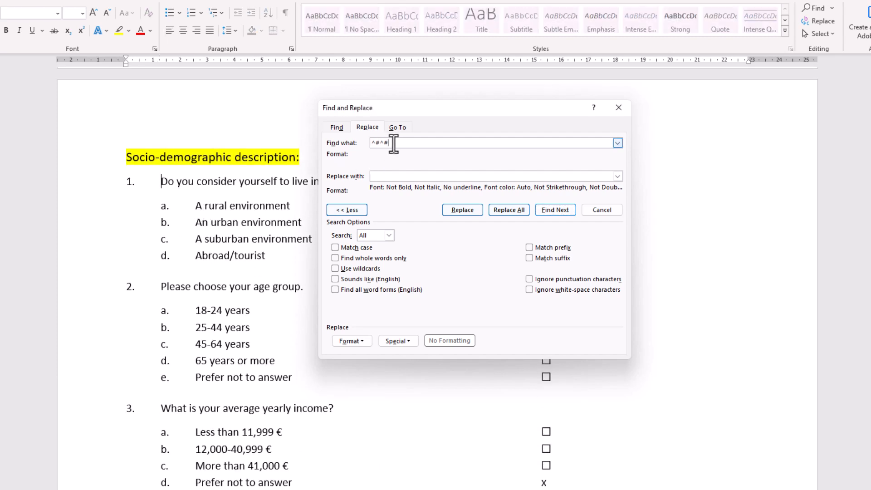
text(.)
click(396, 341)
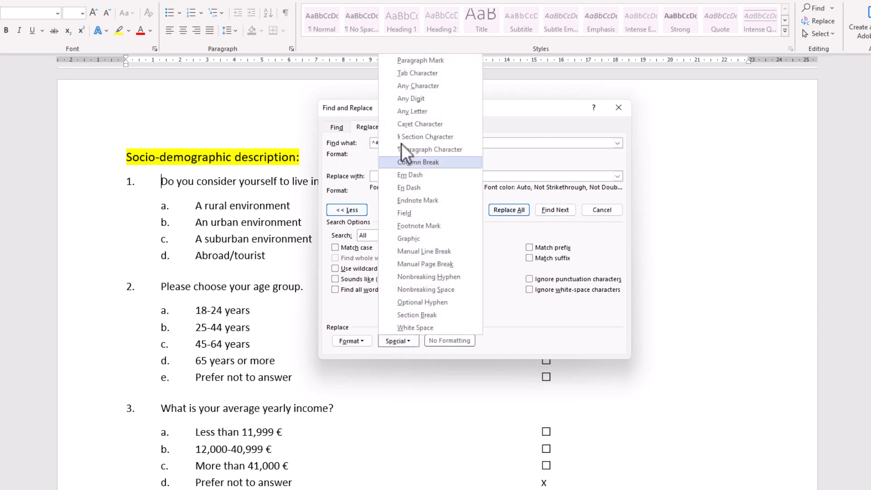
click(414, 98)
click(402, 340)
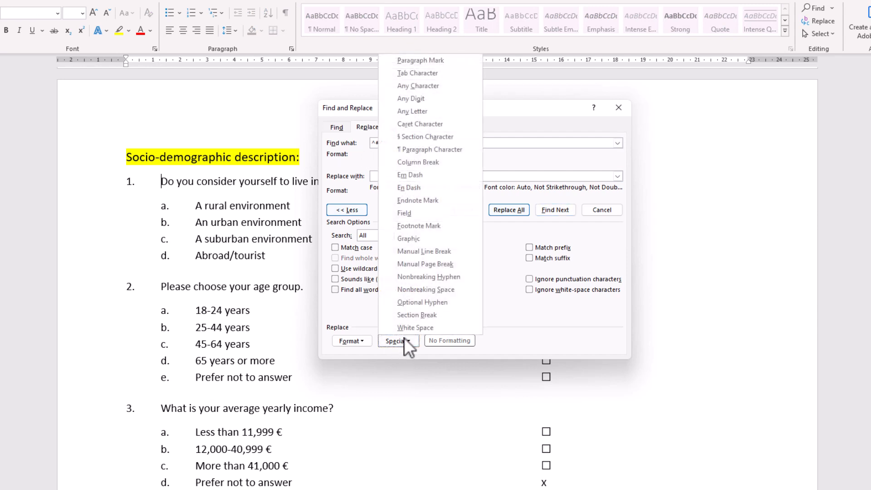
click(429, 99)
Step through the next matches for two-digit ranges joined by a hyphen
click(561, 210)
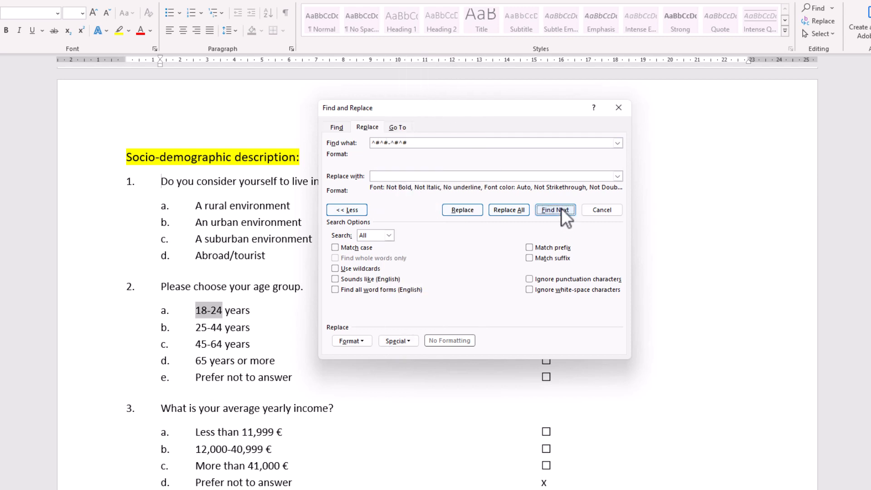
click(561, 210)
click(561, 210)
click(562, 210)
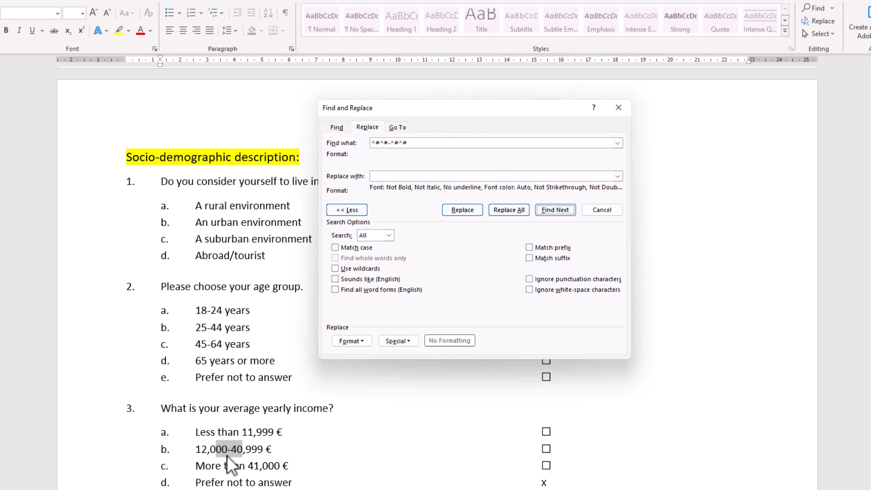
Return the cursor to question 1 and clear the whole search pattern
click(168, 182)
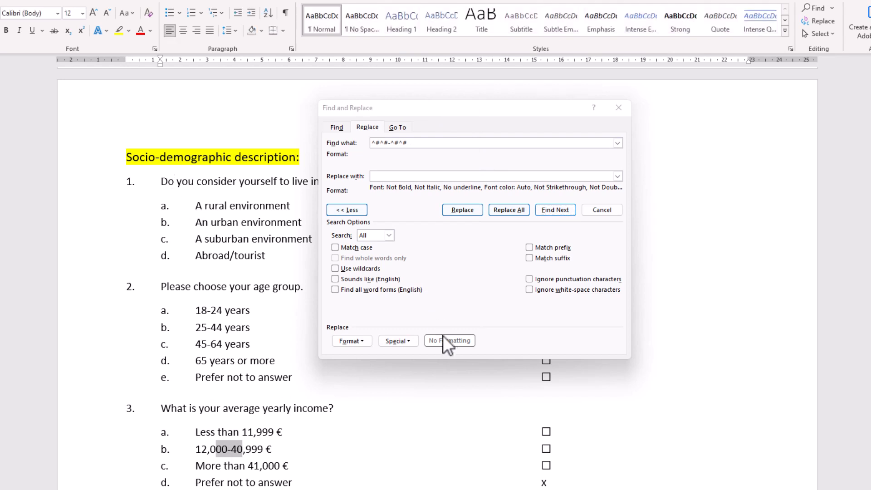
click(401, 341)
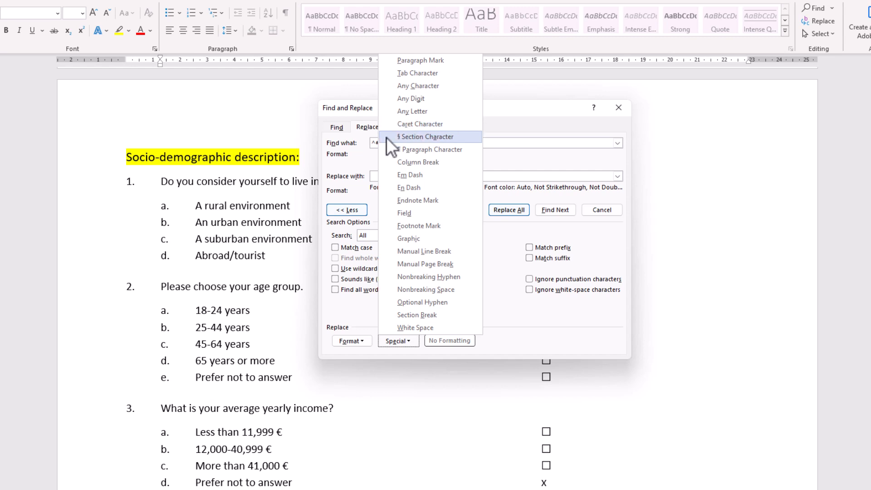
click(361, 147)
drag(376, 144, 370, 144)
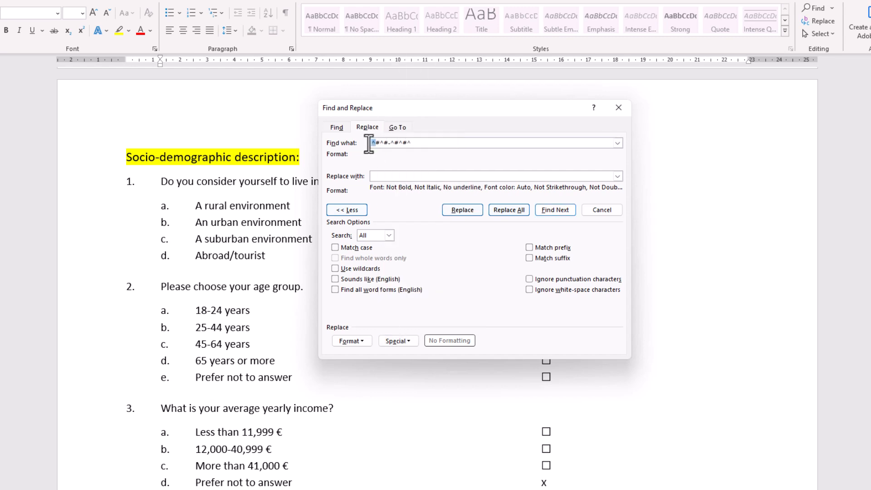
click(416, 144)
drag(417, 144, 370, 145)
key(BackSpace)
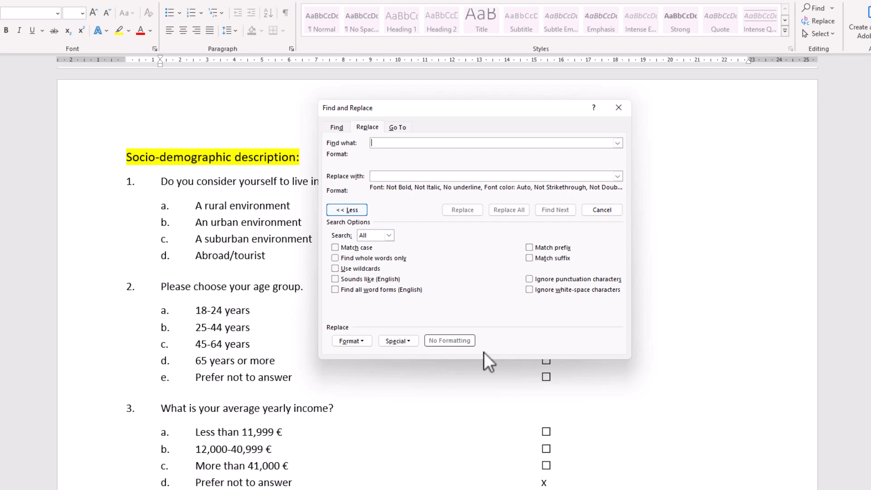
Set the search pattern to Any Digit followed by Caret Character (^#^^) and search the document for it
click(396, 342)
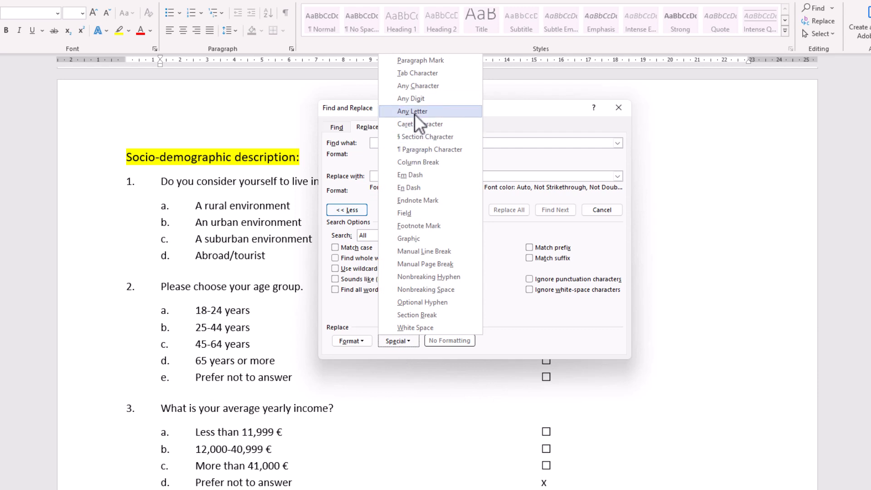
click(413, 100)
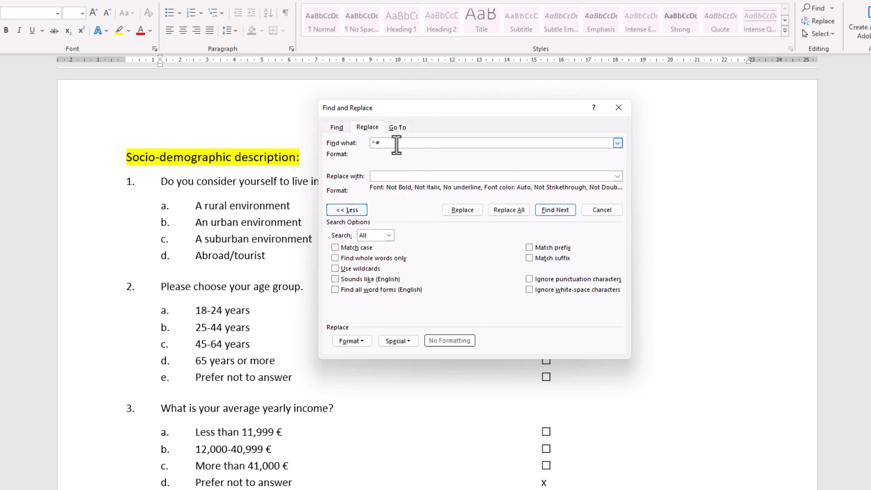
click(410, 342)
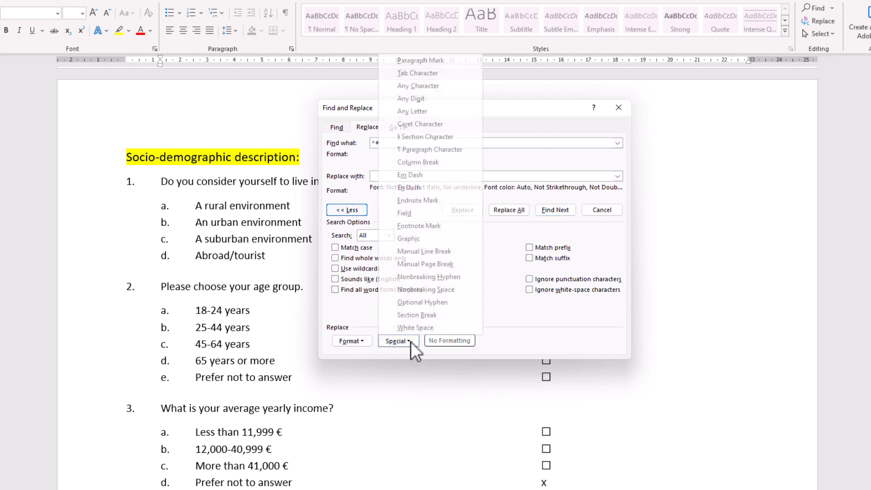
click(426, 124)
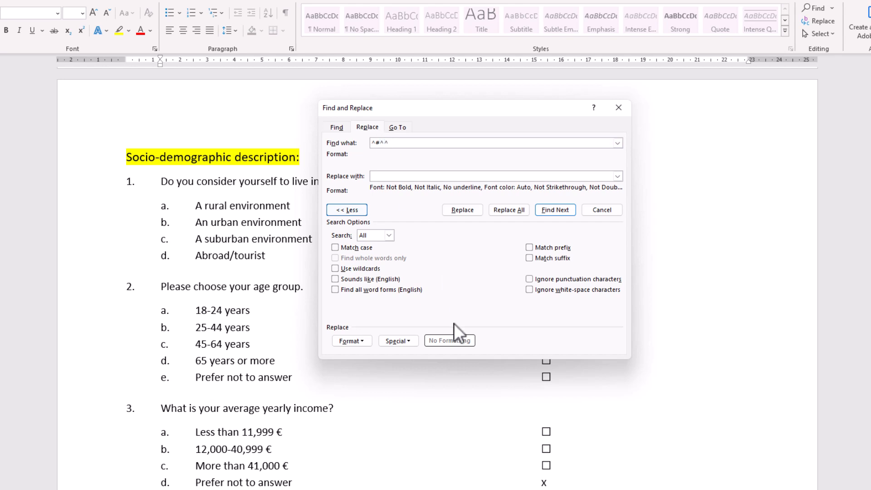
click(559, 206)
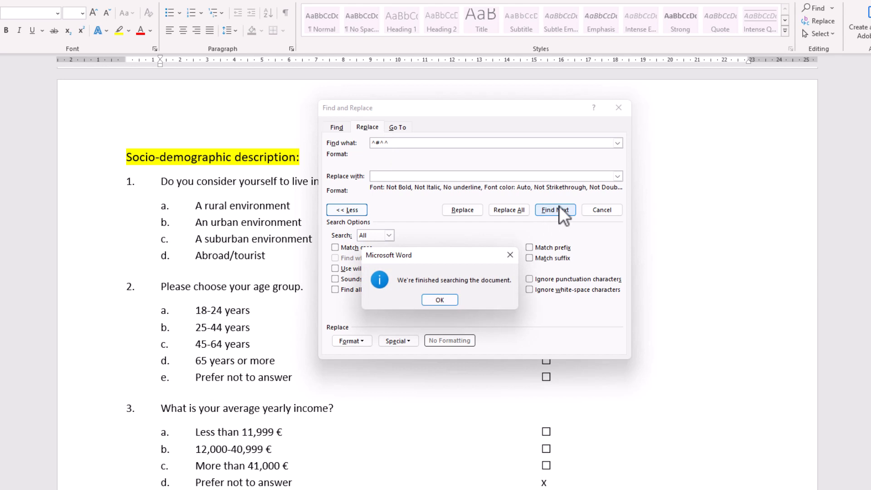
click(427, 297)
Append ^3 to the 18-24 age option and ^2 to the 25-44 age option in question 2
click(222, 212)
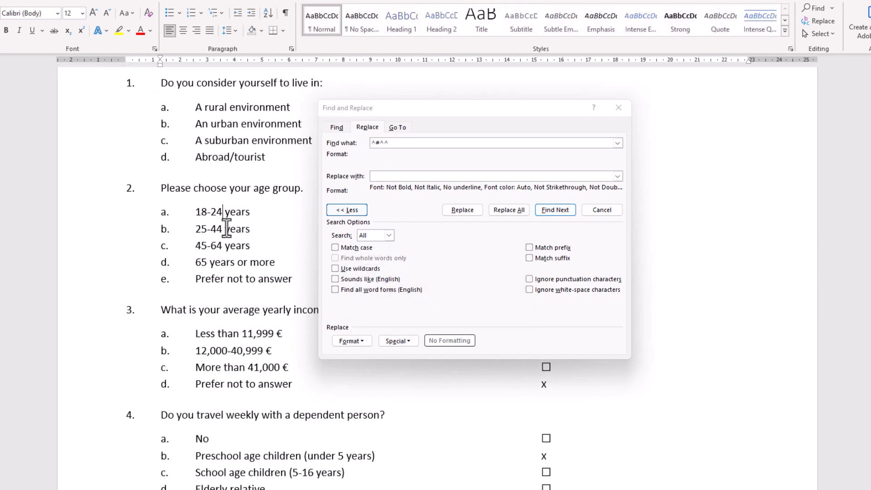
text(^3)
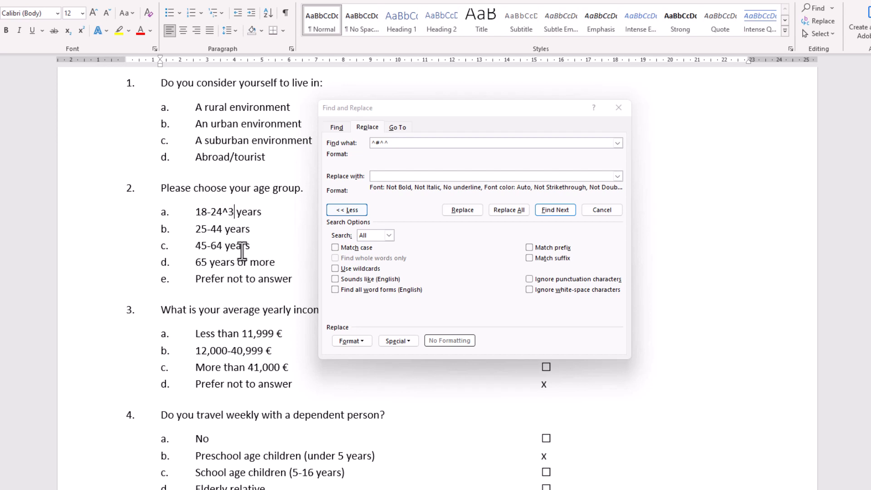
click(223, 232)
text(^2)
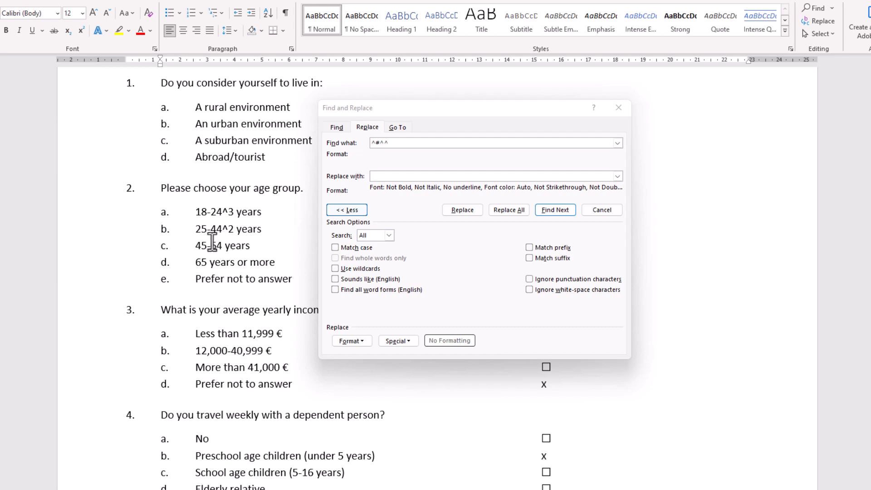
scroll(199, 182, up, 1)
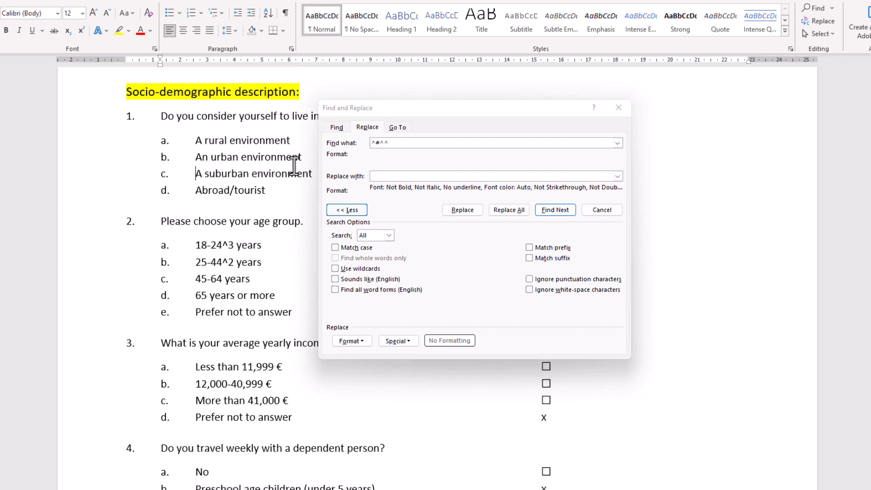
click(227, 244)
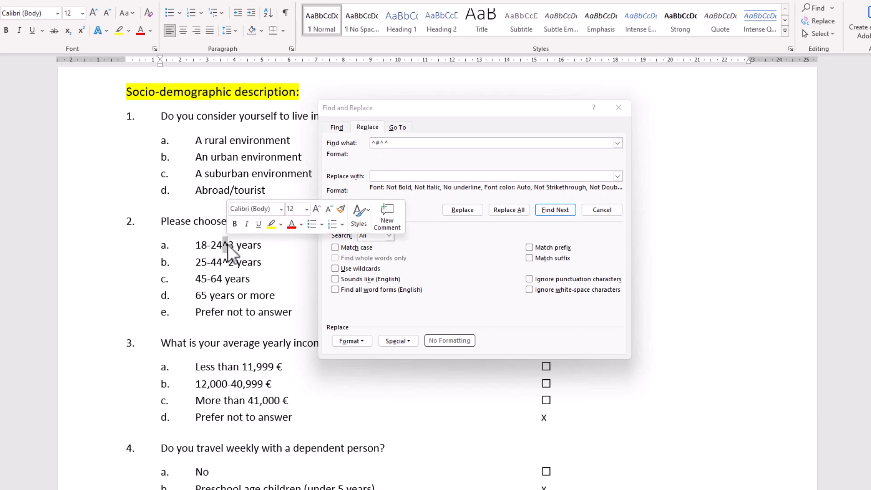
Append ^2 after the 45-64 years option and step through every match for a digit followed by a caret
click(252, 280)
text(^2)
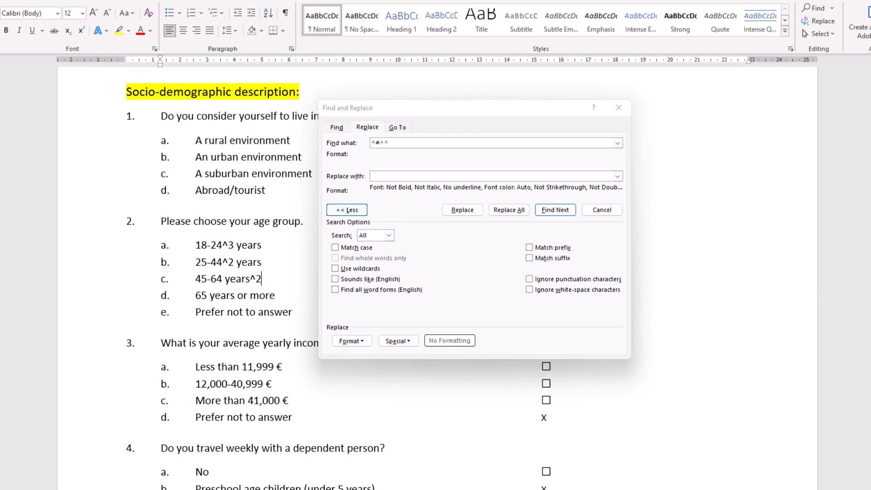
click(546, 209)
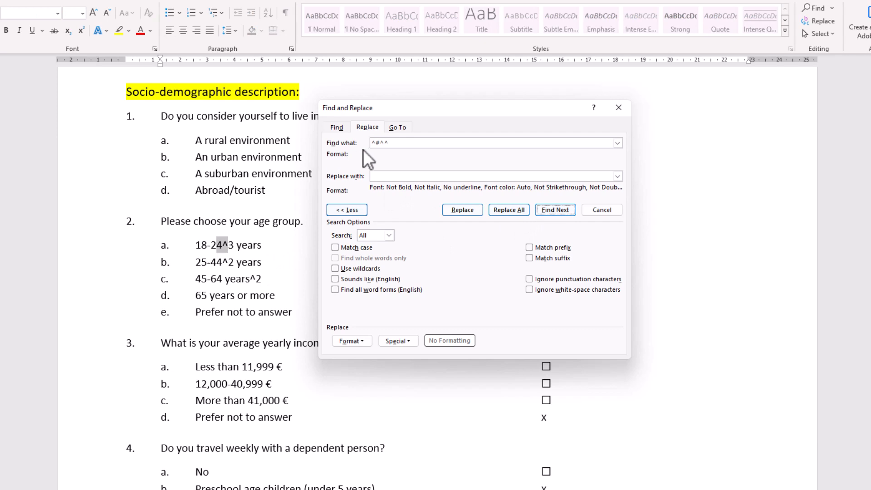
mouse_move(380, 144)
mouse_down()
mouse_move(372, 145)
mouse_move(393, 144)
mouse_up()
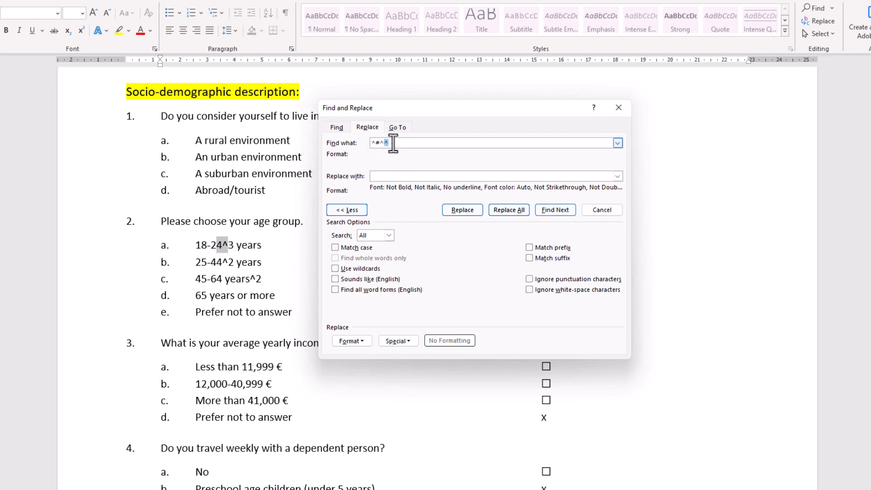
click(546, 210)
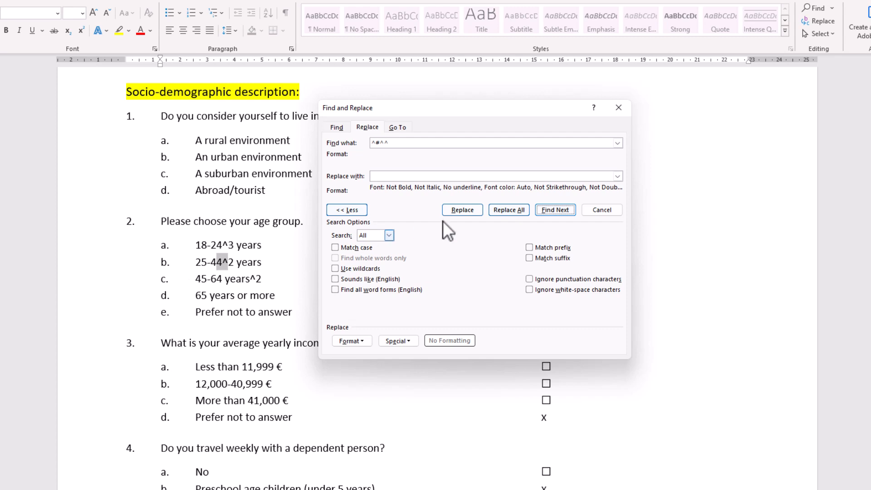
click(550, 209)
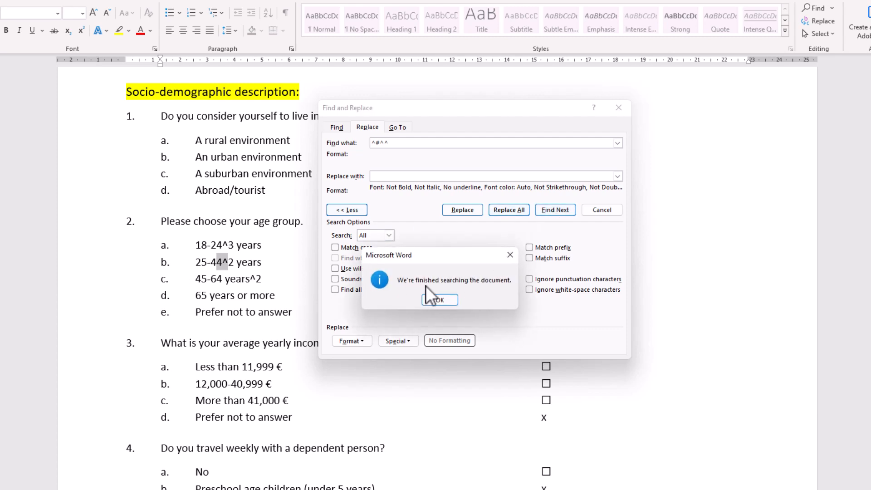
click(436, 300)
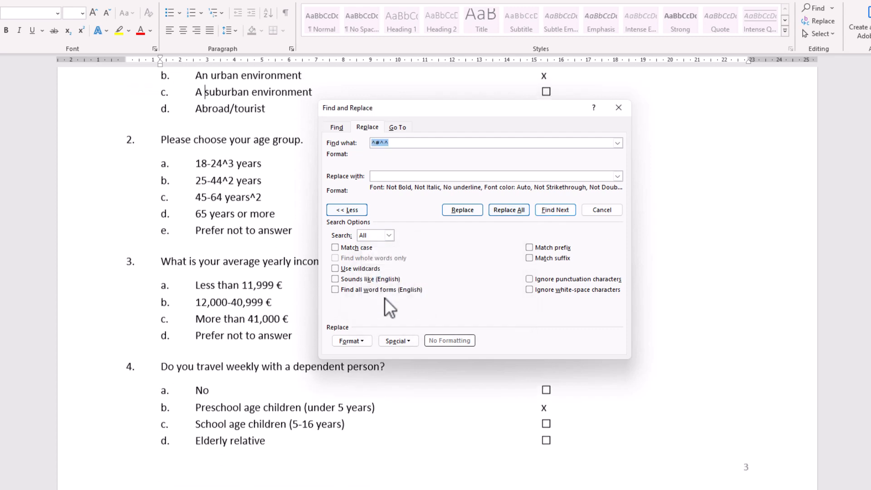
Select the character before the caret in the 45-64 years option to compare it with the search pattern
click(252, 195)
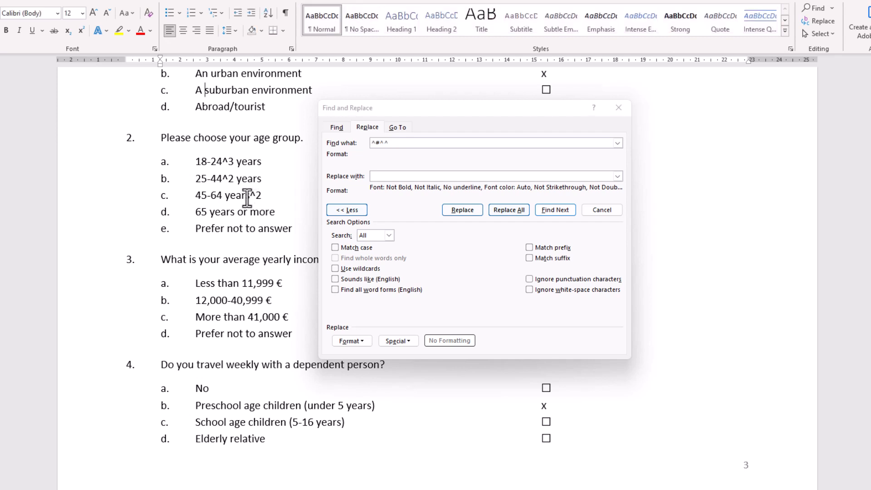
drag(246, 198, 252, 197)
click(379, 143)
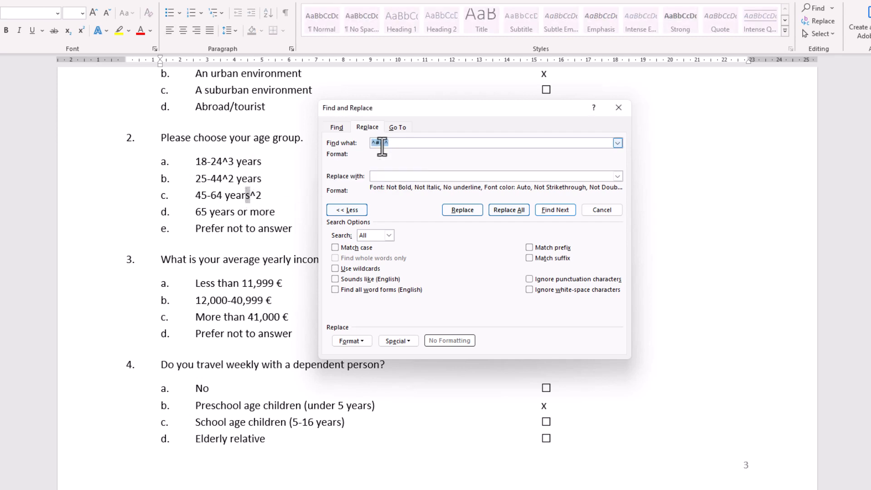
Compare the Em Dash and En Dash entries among the special characters in the Symbol dialog, without inserting either
click(384, 341)
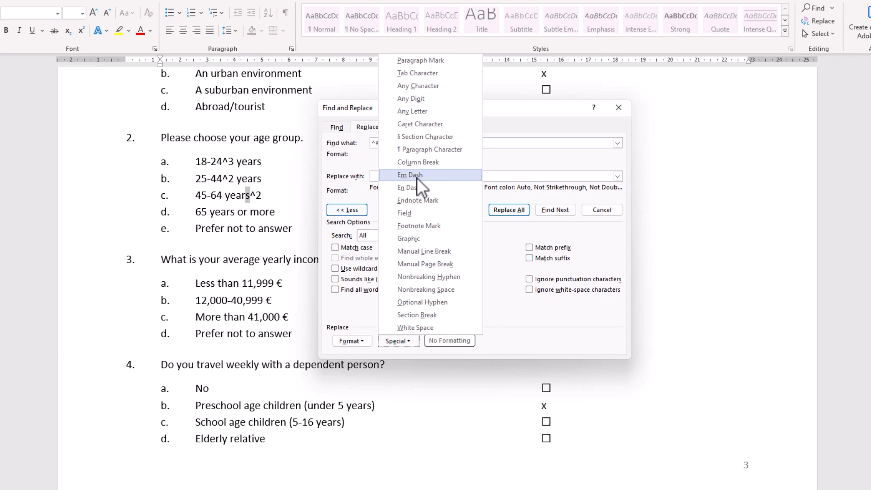
click(601, 210)
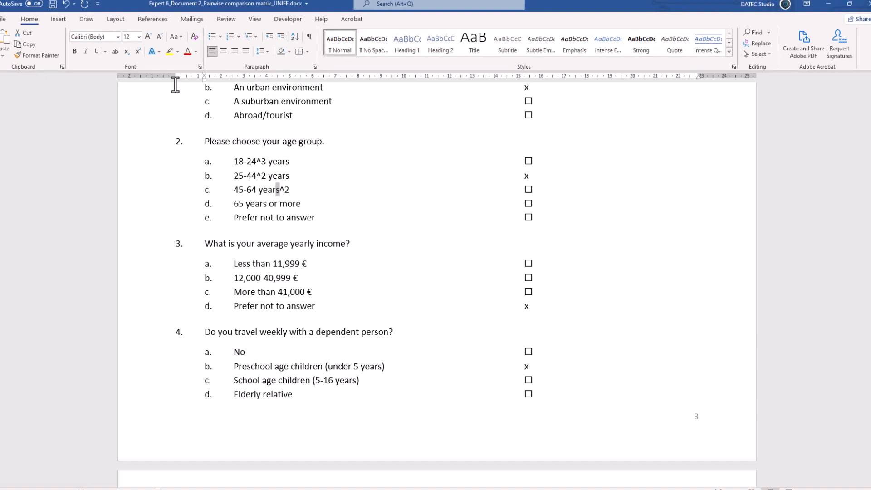
click(70, 23)
click(726, 51)
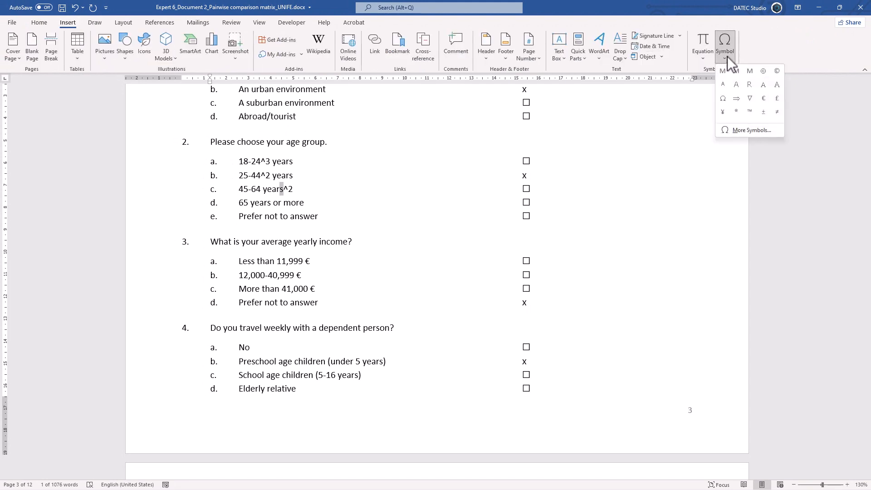
click(737, 130)
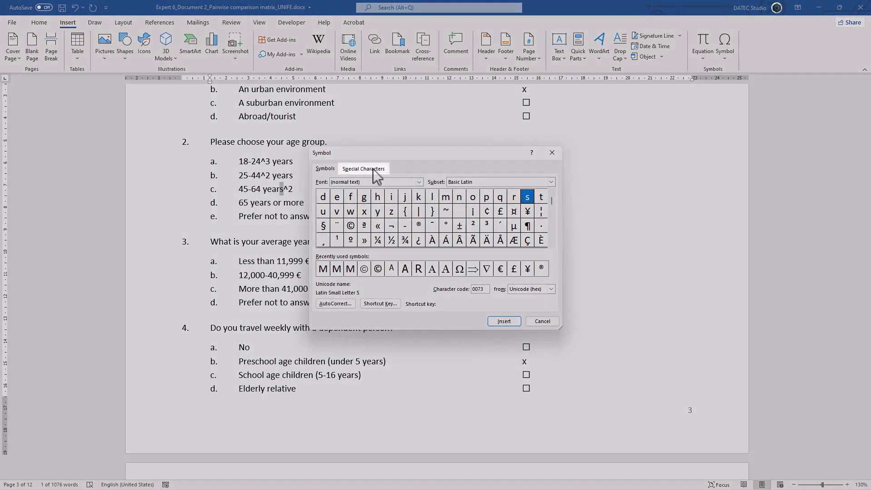
click(372, 169)
click(330, 194)
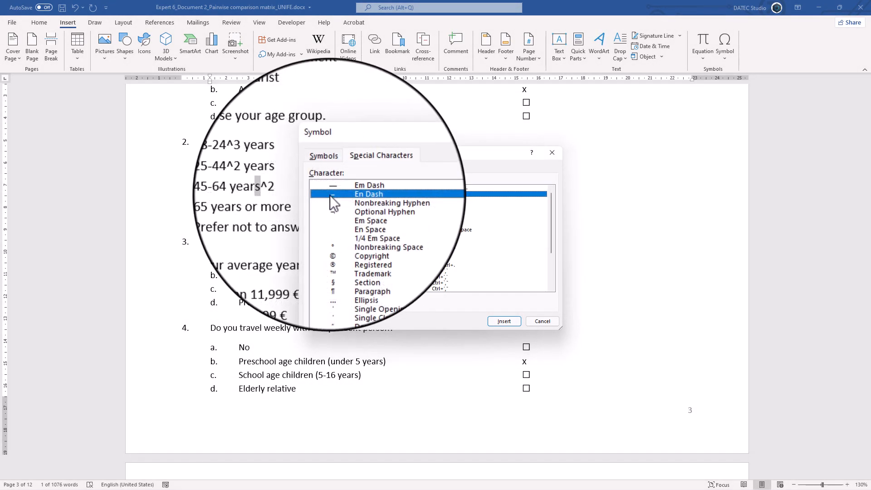
click(329, 189)
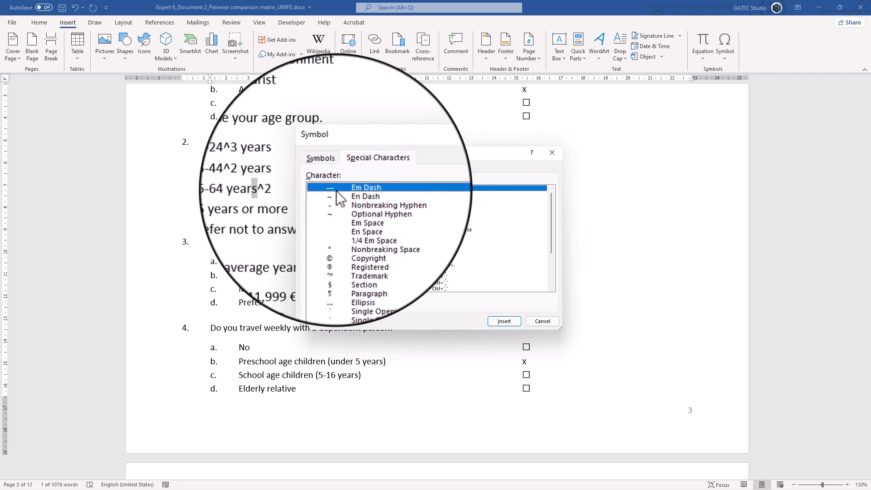
click(543, 320)
Open Find and Replace, place the cursor in the document's first heading, and set the search pattern to Manual Line Break (^l)
key(ctrl+h)
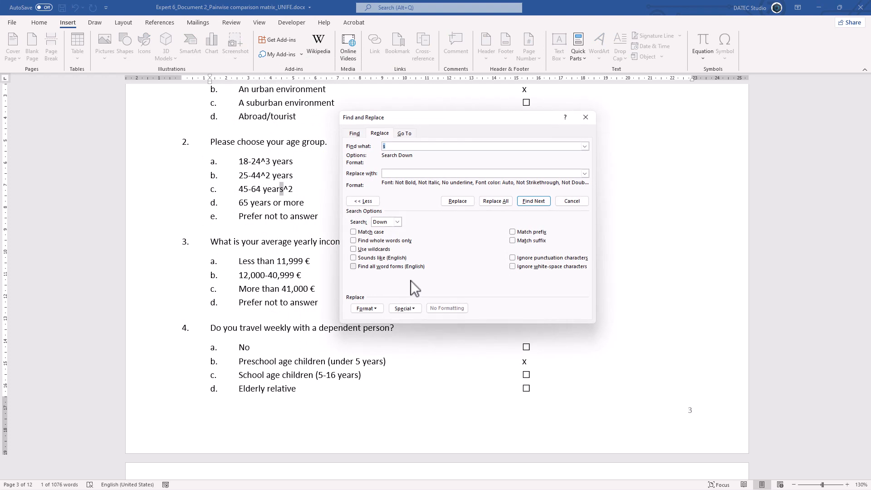
click(408, 309)
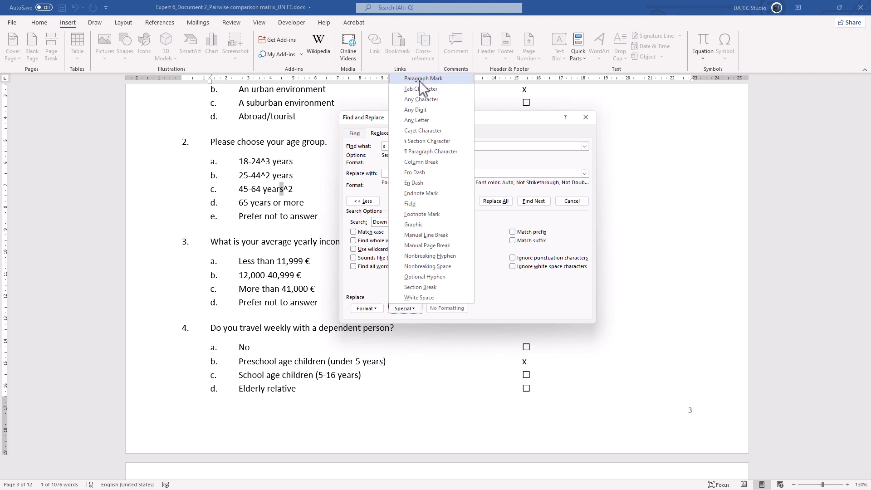
middle_click(272, 250)
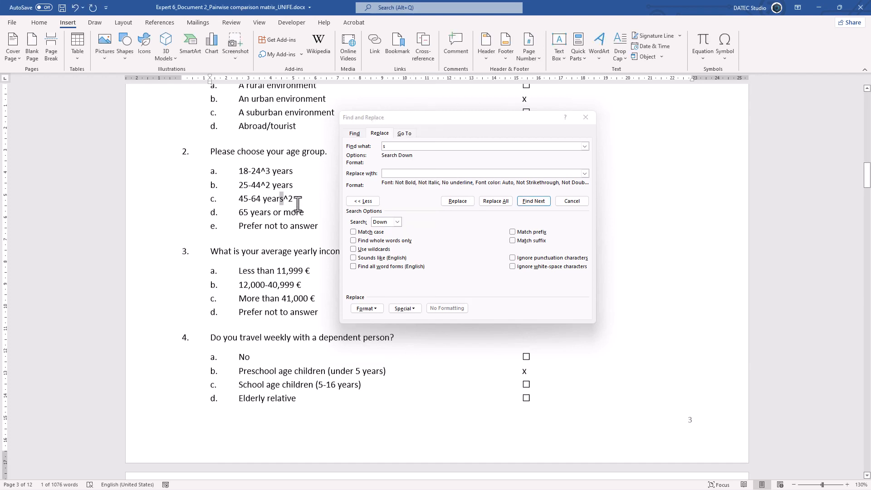
middle_click(251, 84)
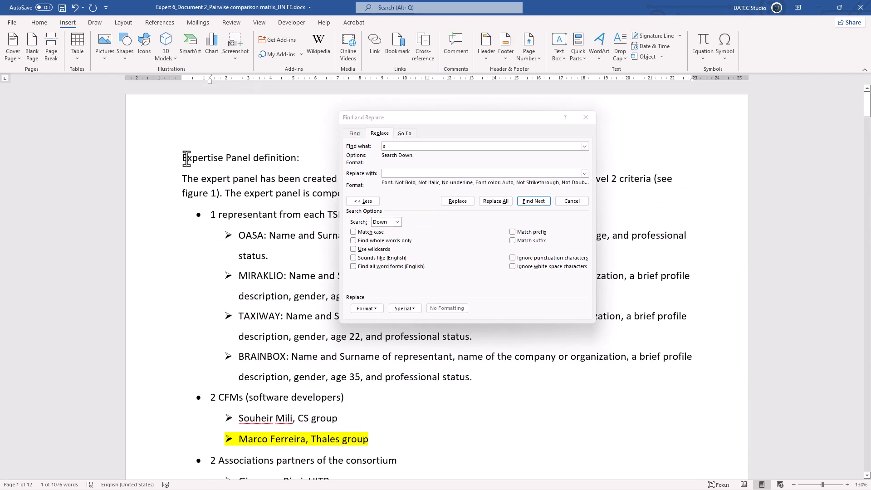
click(186, 159)
click(409, 144)
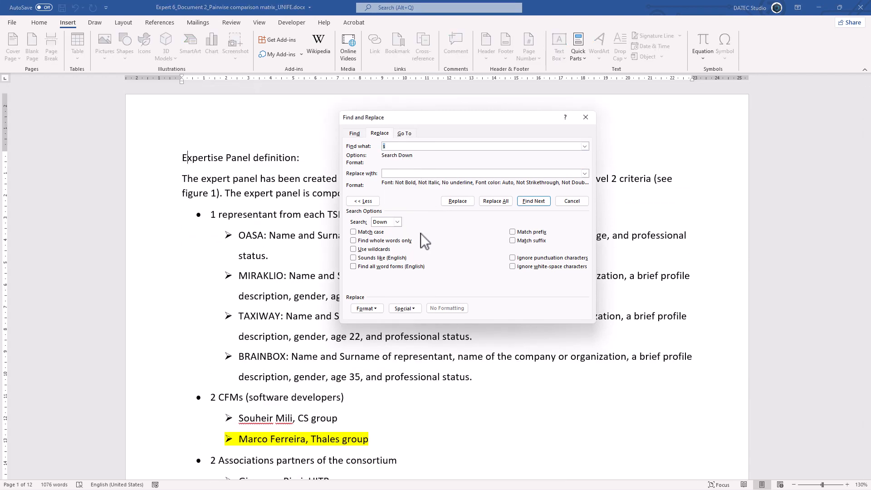
key(BackSpace)
click(405, 308)
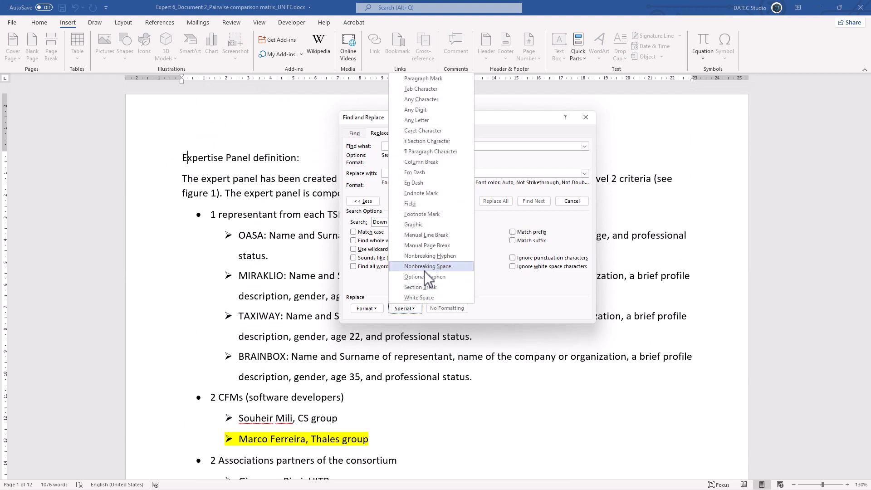
click(431, 235)
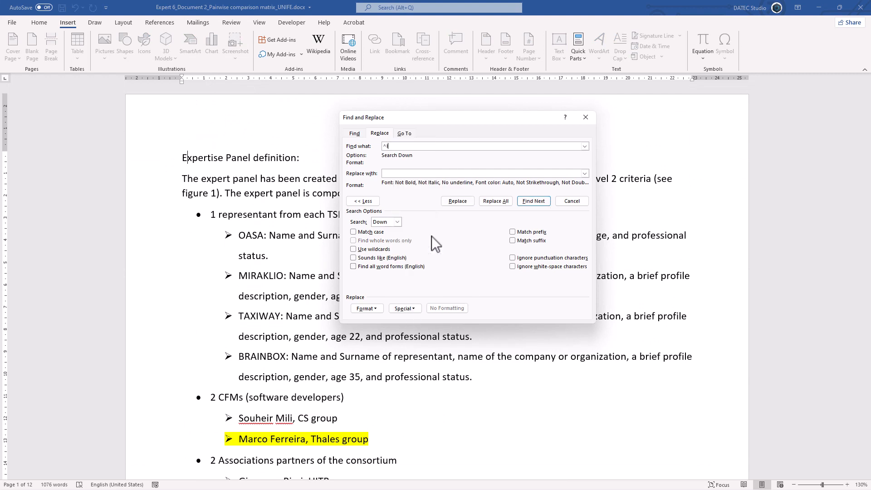
Set the replacement to Paragraph Mark (^p) and search the document for manual line breaks
click(405, 175)
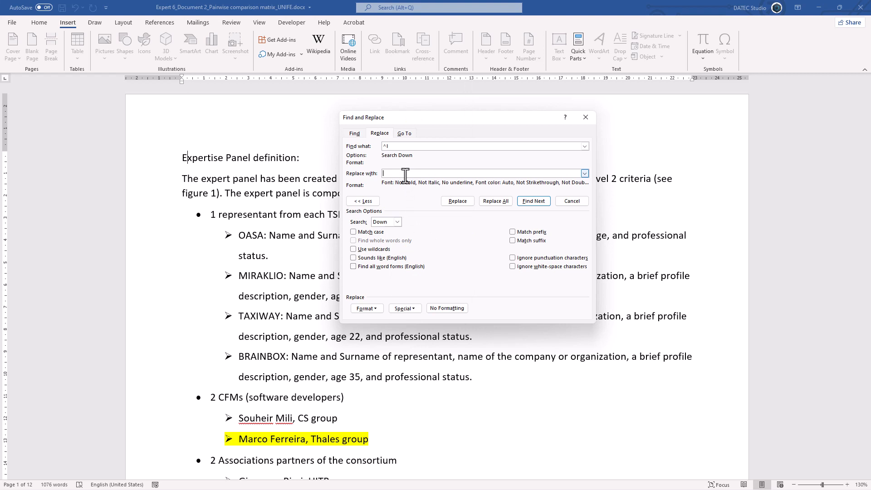
click(402, 308)
click(409, 320)
click(532, 201)
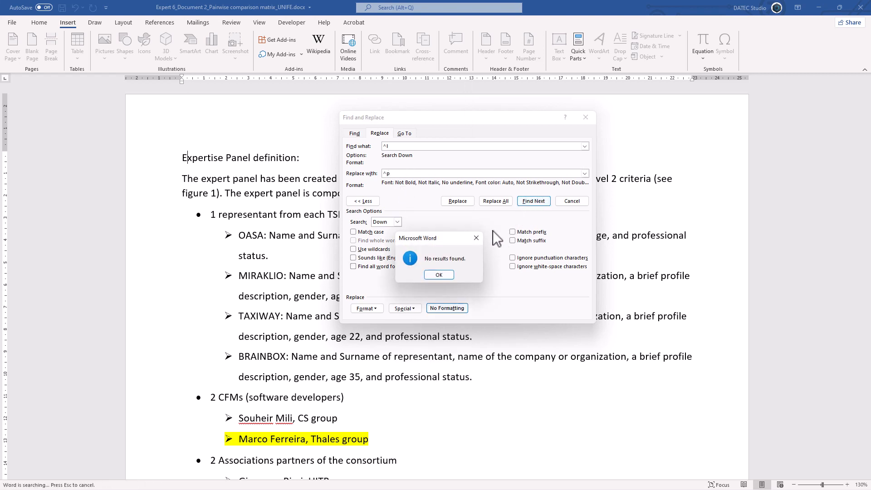
click(438, 274)
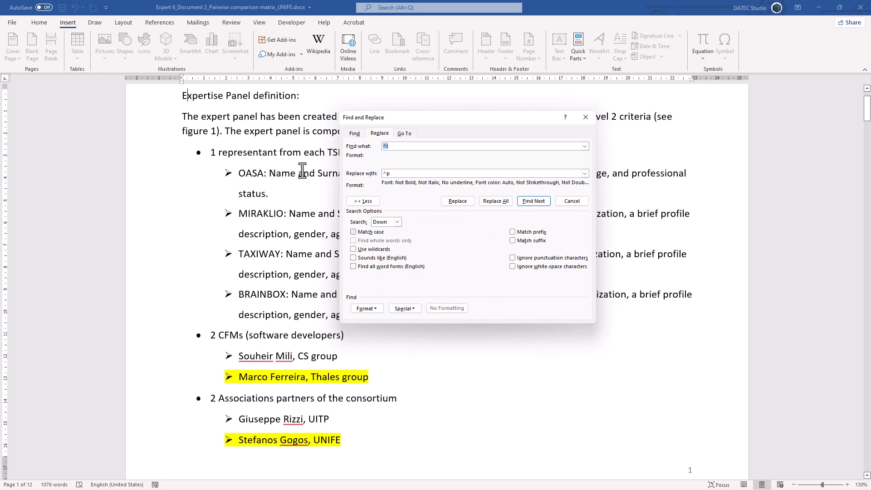
Swap the paragraph break after "Expertise Panel definition:" for a manual line break and add another before the final t of "representant"
click(304, 96)
key(Delete)
key(Return)
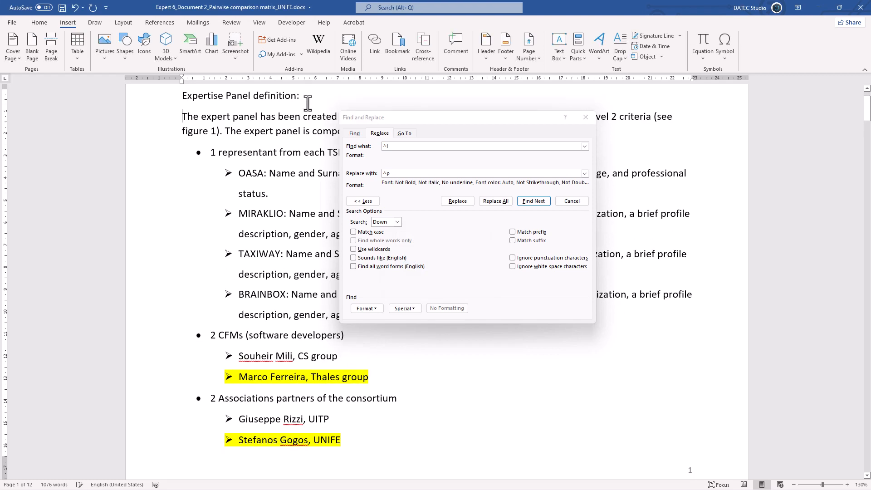
key(BackSpace)
key(Return)
click(275, 146)
key(shift+Return)
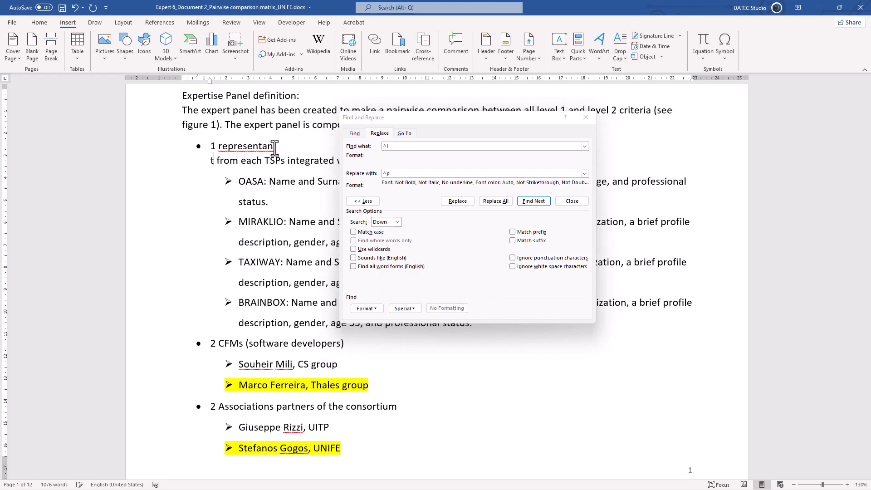
Find the next manual line break and inspect it with formatting marks temporarily shown
click(532, 201)
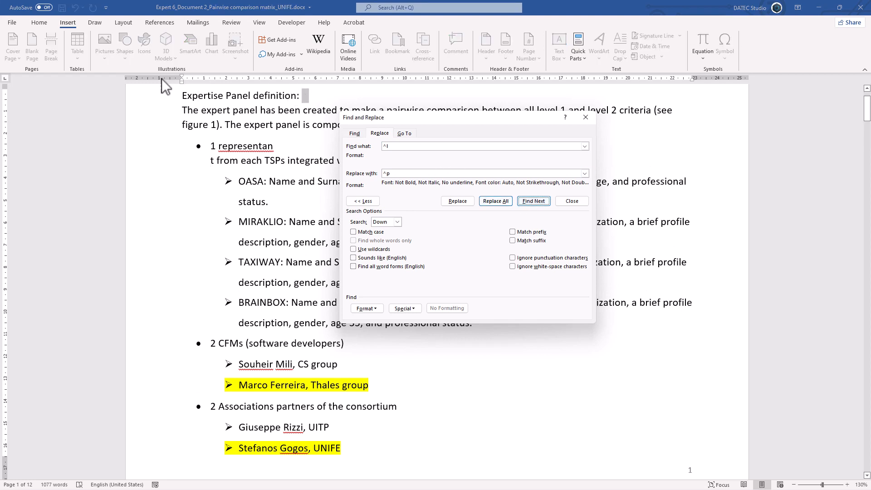
click(39, 22)
click(313, 41)
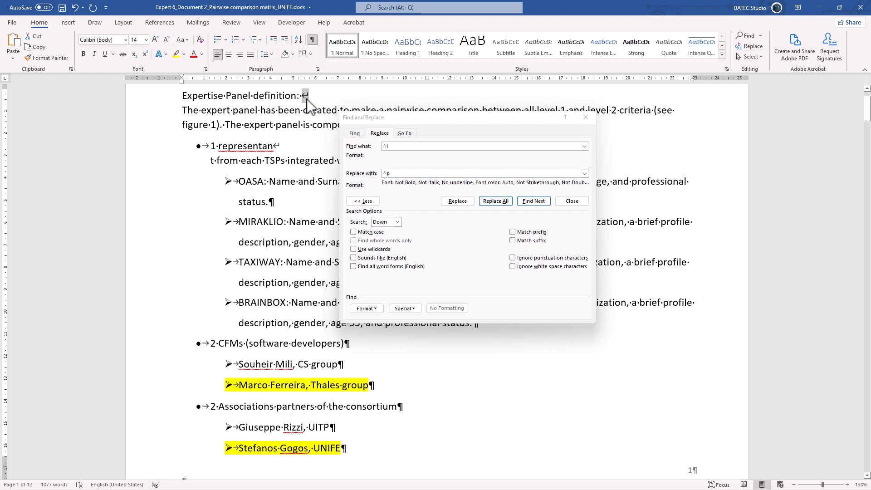
click(278, 96)
click(312, 40)
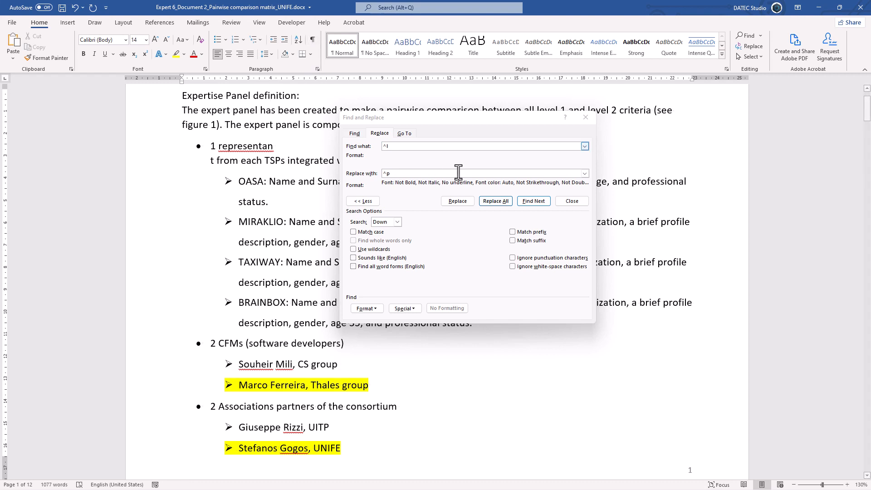
Replace all manual line breaks in the document with paragraph marks
click(488, 201)
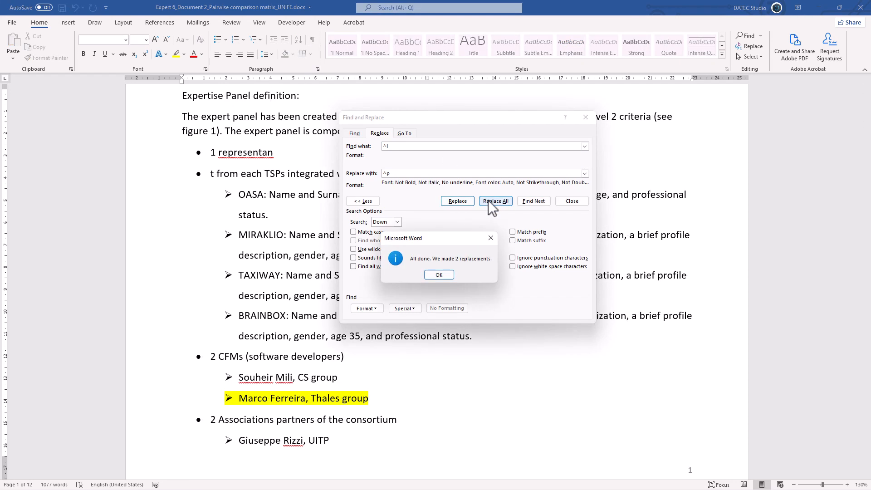
click(436, 273)
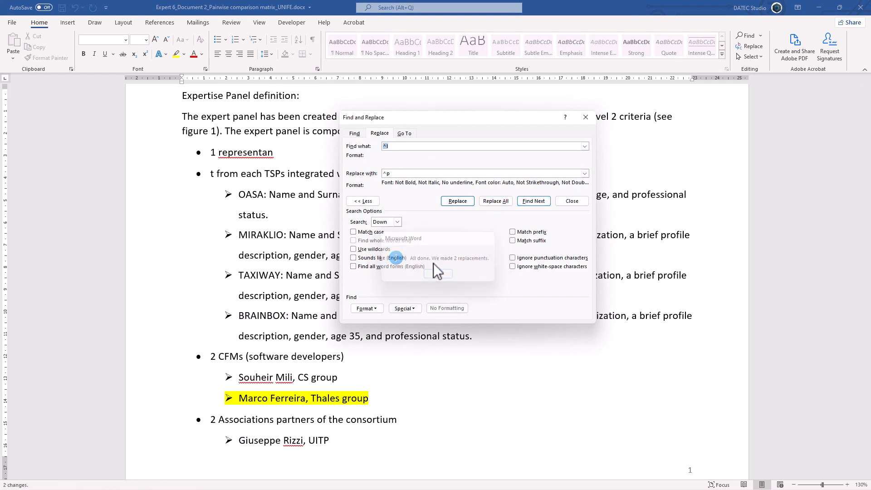
Show formatting marks and select the heading and the paragraph below it separately to check the break between them
click(312, 40)
double_click(304, 96)
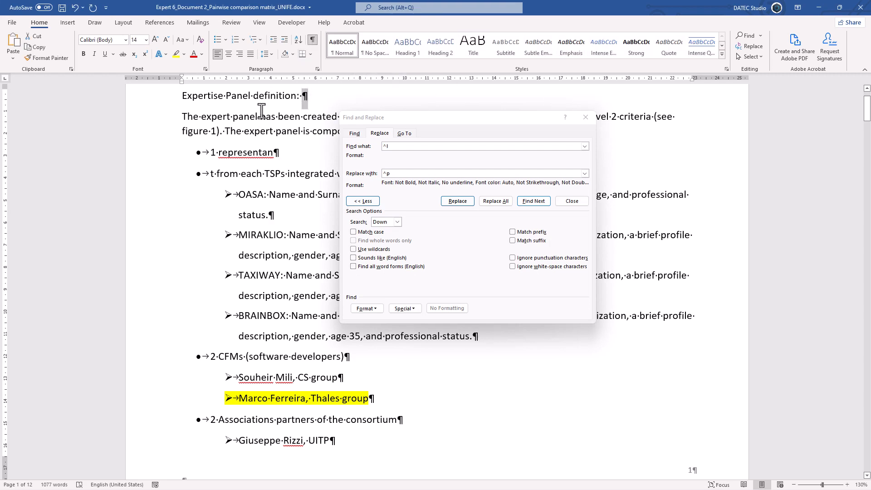
triple_click(187, 96)
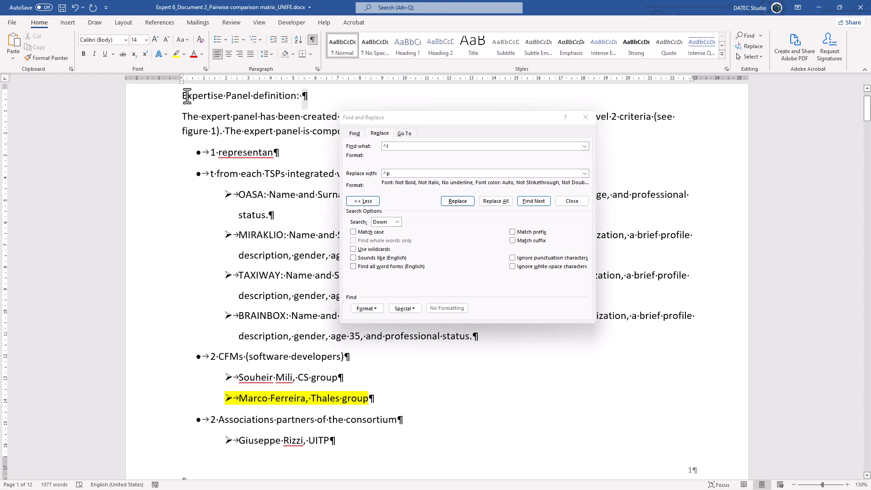
triple_click(211, 119)
click(231, 134)
Undo the line break replacement and select the heading's whole paragraph to check its extent
click(75, 7)
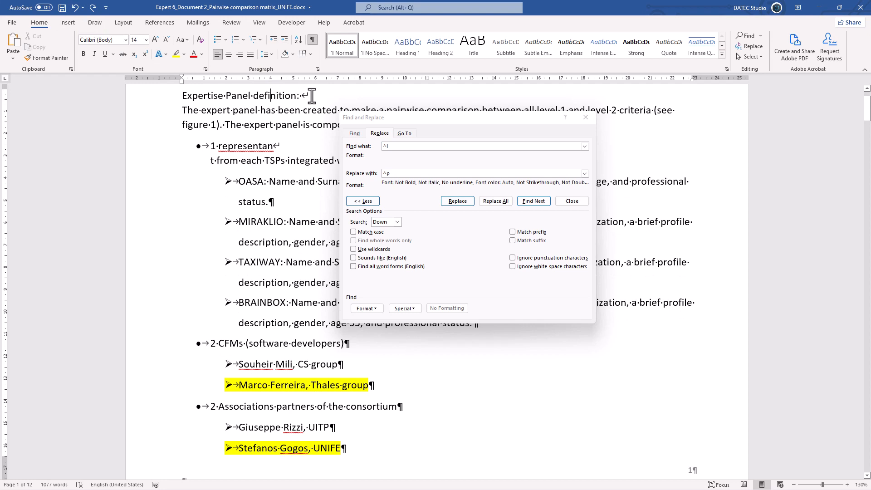
triple_click(204, 109)
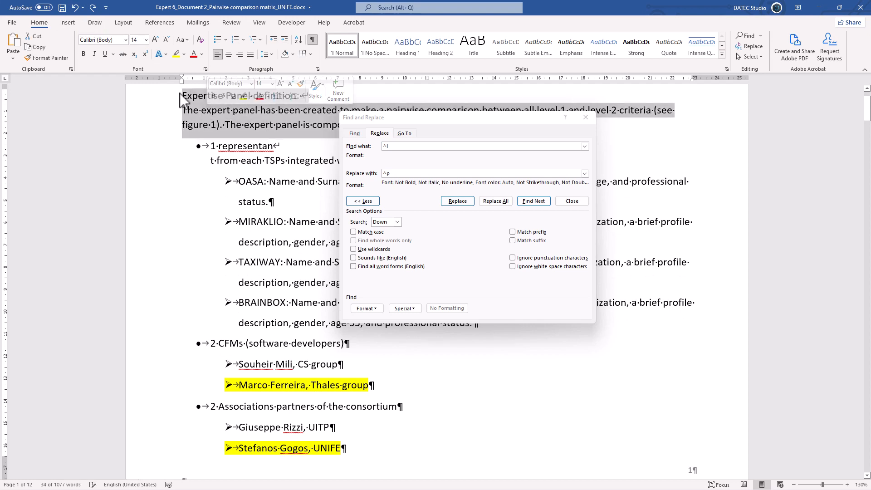
click(231, 124)
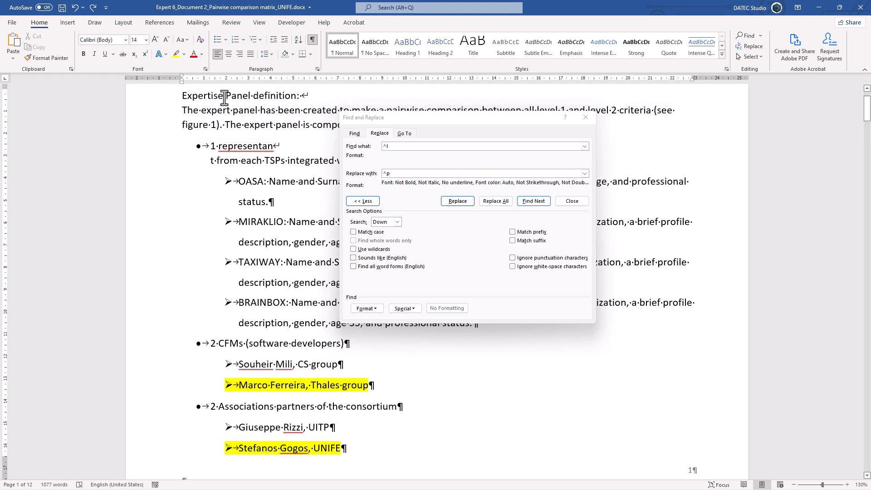